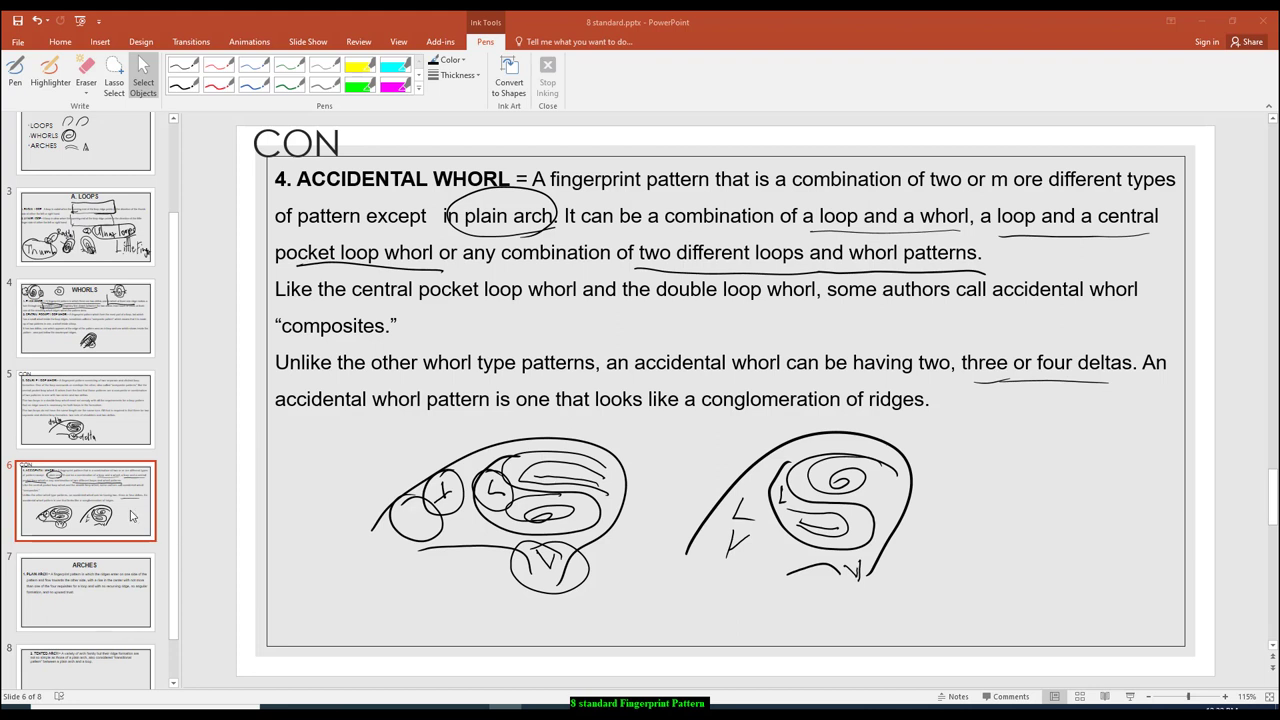
- Go to slide 7, the ARCHES slide holding the PLAIN ARCH definition
{"action": "left_click", "coordinate": [112, 571]}
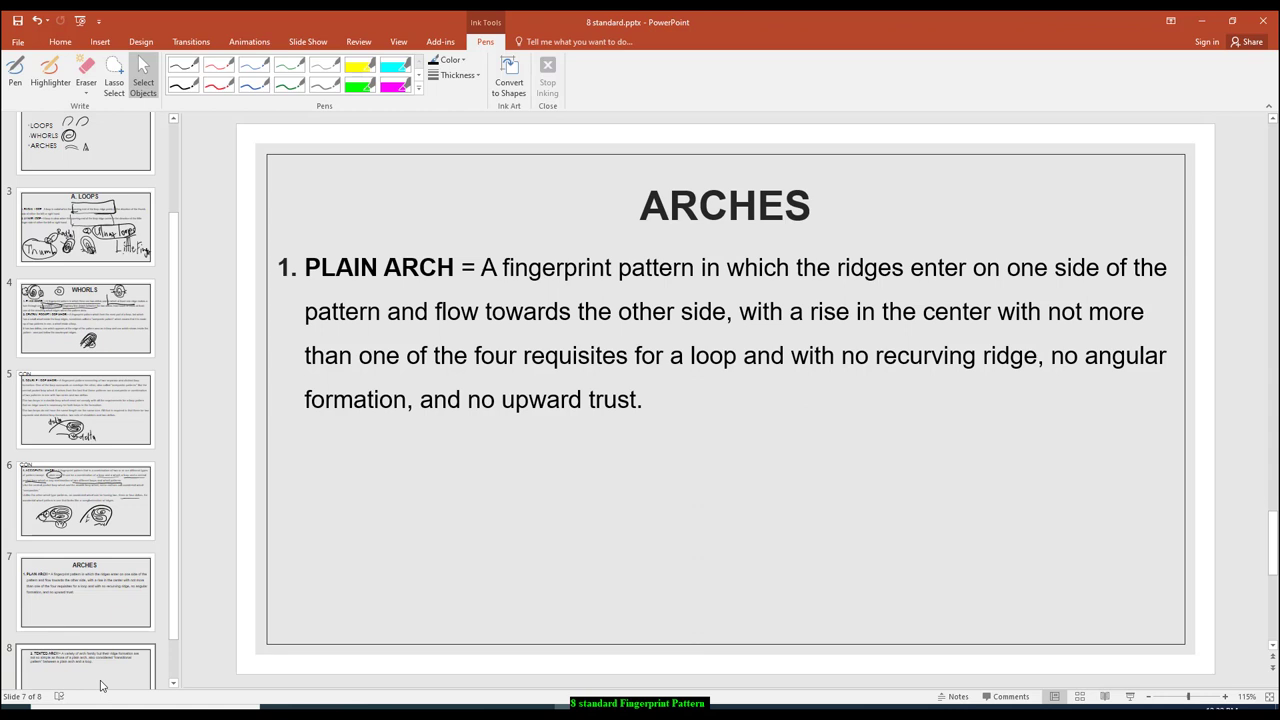
- Back on slide 7, ink an arch outline with a base line and first curved ridges
{"action": "left_click", "coordinate": [76, 660]}
{"action": "left_click", "coordinate": [120, 560]}
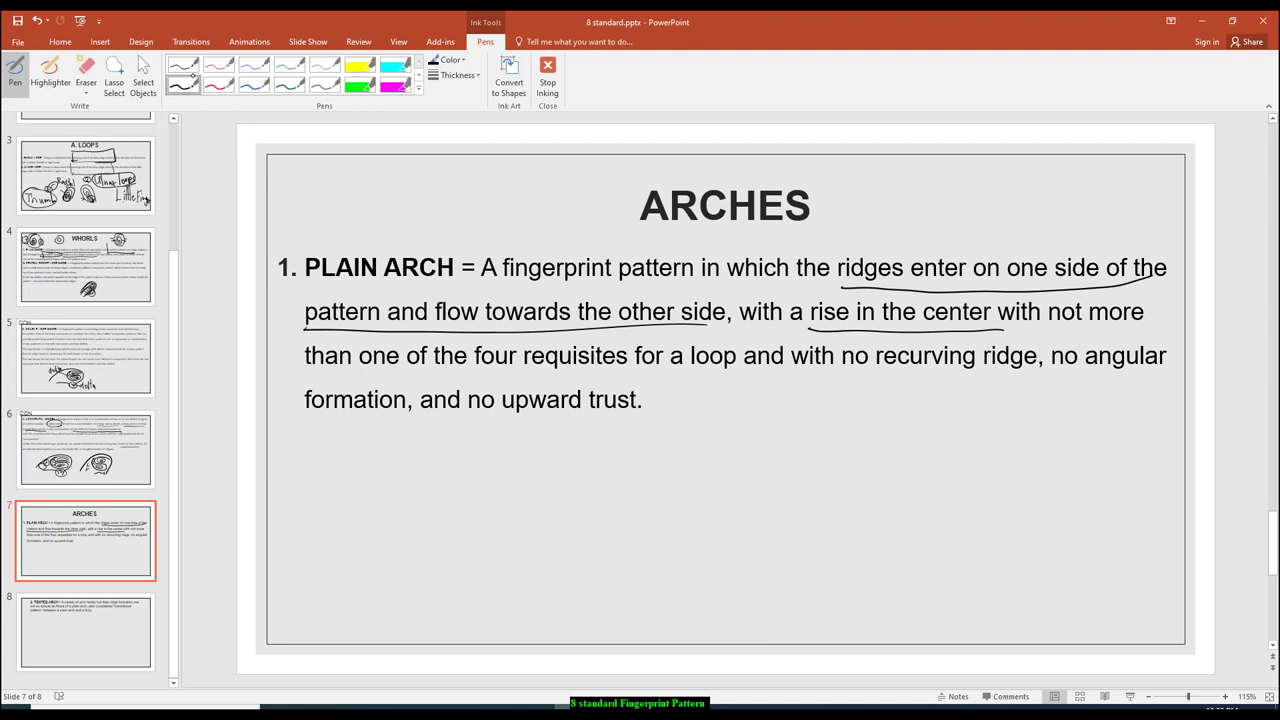
{"action": "mouse_move", "coordinate": [454, 537]}
{"action": "left_mouse_down"}
{"action": "mouse_move", "coordinate": [532, 452]}
{"action": "mouse_move", "coordinate": [555, 535]}
{"action": "mouse_move", "coordinate": [466, 545]}
{"action": "left_mouse_up"}
{"action": "left_click_drag", "start_coordinate": [535, 524], "coordinate": [468, 530]}
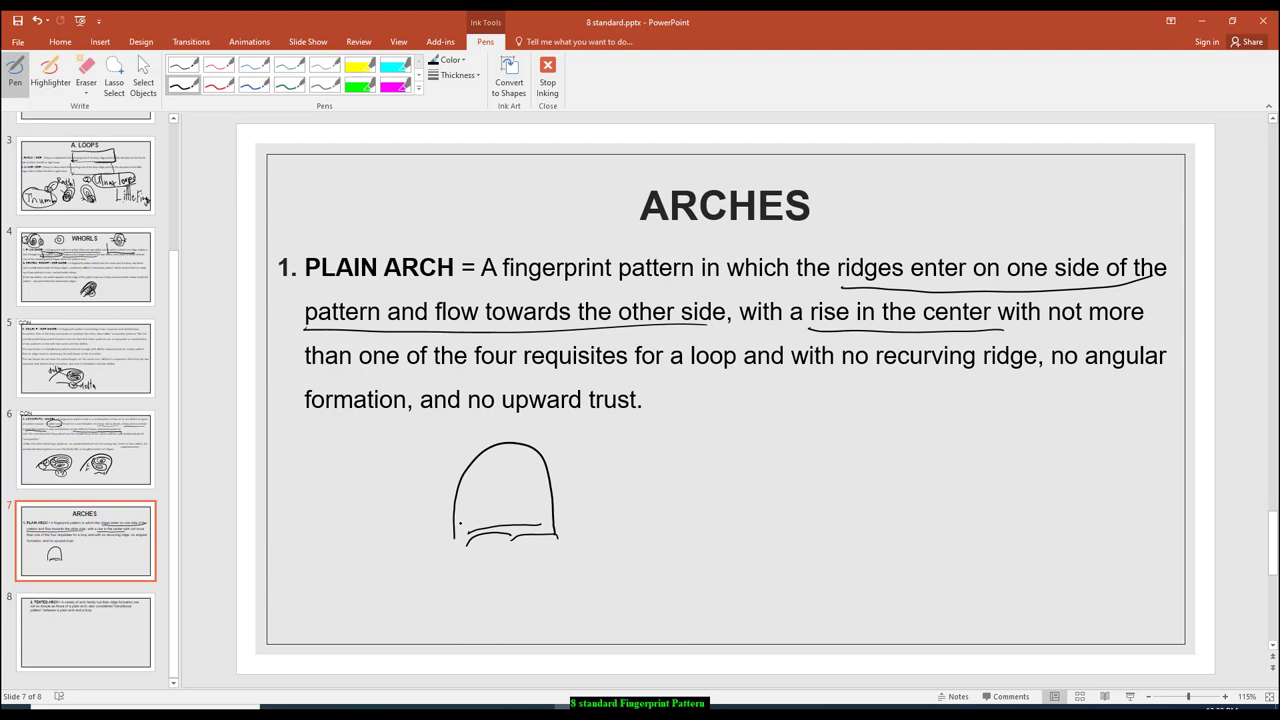
{"action": "mouse_move", "coordinate": [460, 522]}
{"action": "left_mouse_down"}
{"action": "mouse_move", "coordinate": [488, 503]}
{"action": "mouse_move", "coordinate": [549, 521]}
{"action": "left_mouse_up"}
{"action": "mouse_move", "coordinate": [464, 508]}
{"action": "left_mouse_down"}
{"action": "mouse_move", "coordinate": [512, 490]}
{"action": "mouse_move", "coordinate": [550, 514]}
{"action": "left_mouse_up"}
{"action": "left_click", "coordinate": [488, 463]}
- Add more curved ridges inside the arch, undoing one stroke, and tick the 'ridges enter' phrase
{"action": "mouse_move", "coordinate": [466, 498]}
{"action": "left_mouse_down"}
{"action": "mouse_move", "coordinate": [518, 478]}
{"action": "mouse_move", "coordinate": [546, 500]}
{"action": "left_mouse_up"}
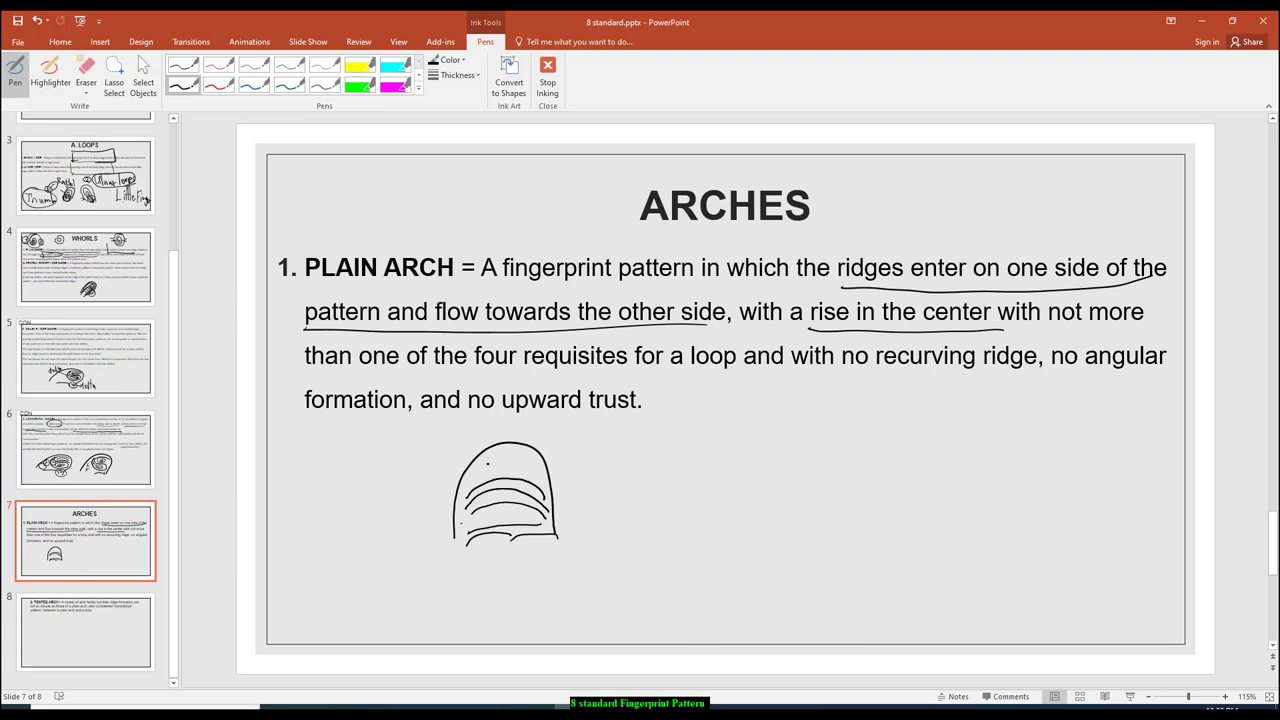
{"action": "mouse_move", "coordinate": [470, 486]}
{"action": "left_mouse_down"}
{"action": "mouse_move", "coordinate": [522, 470]}
{"action": "mouse_move", "coordinate": [550, 490]}
{"action": "left_mouse_up"}
{"action": "mouse_move", "coordinate": [470, 478]}
{"action": "left_mouse_down"}
{"action": "mouse_move", "coordinate": [528, 464]}
{"action": "mouse_move", "coordinate": [548, 484]}
{"action": "left_mouse_up"}
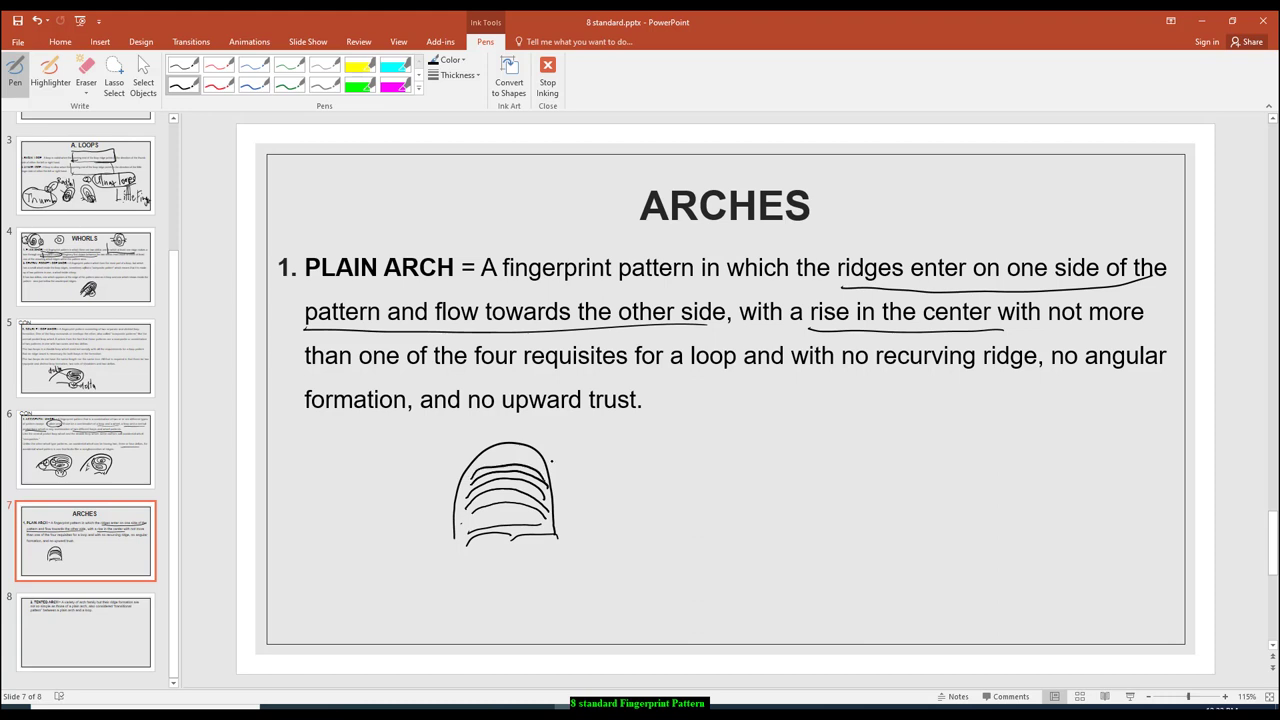
{"action": "key", "text": "ctrl+z"}
{"action": "mouse_move", "coordinate": [466, 518]}
{"action": "left_mouse_down"}
{"action": "mouse_move", "coordinate": [532, 506]}
{"action": "mouse_move", "coordinate": [545, 522]}
{"action": "left_mouse_up"}
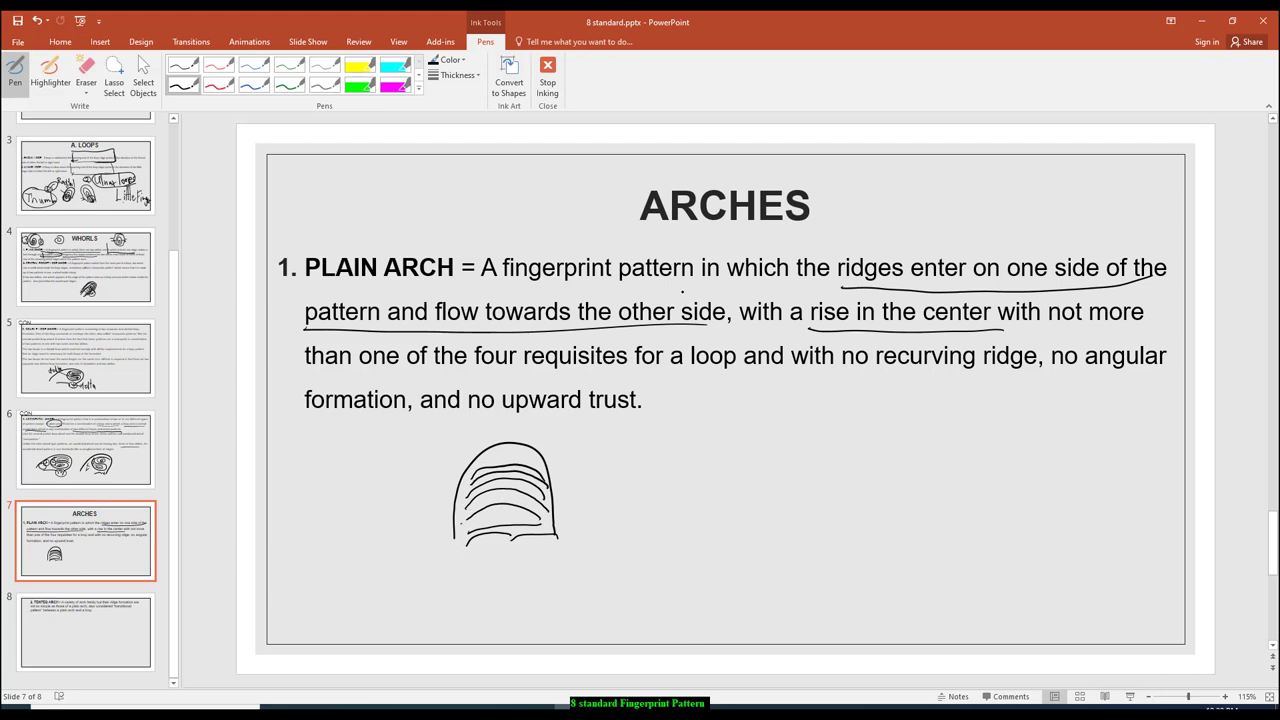
{"action": "left_click_drag", "start_coordinate": [829, 240], "coordinate": [836, 289]}
- Underline "upward trust" and draw an A-shaped tent with a circle at its top
{"action": "left_click", "coordinate": [470, 477]}
{"action": "left_click_drag", "start_coordinate": [637, 414], "coordinate": [503, 414]}
{"action": "mouse_move", "coordinate": [723, 459]}
{"action": "left_mouse_down"}
{"action": "mouse_move", "coordinate": [688, 541]}
{"action": "mouse_move", "coordinate": [752, 536]}
{"action": "left_mouse_up"}
{"action": "mouse_move", "coordinate": [712, 433]}
{"action": "left_mouse_down"}
{"action": "mouse_move", "coordinate": [738, 478]}
{"action": "mouse_move", "coordinate": [704, 496]}
{"action": "left_mouse_up"}
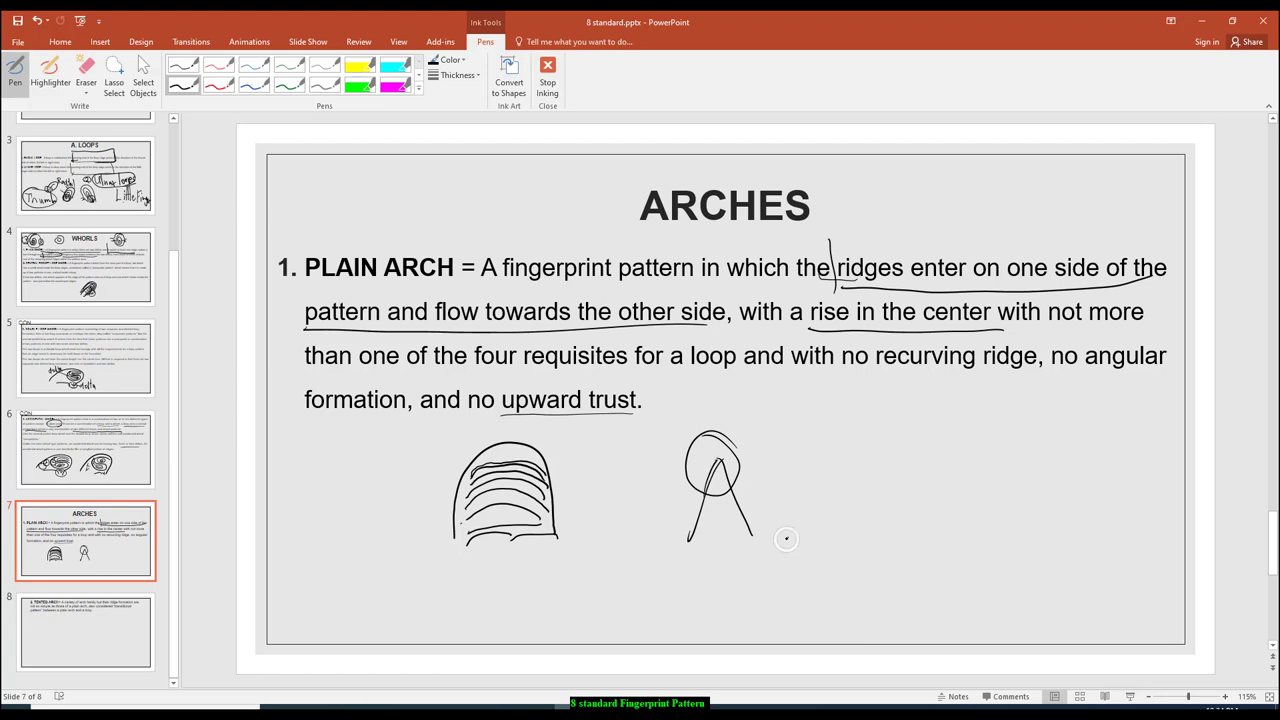
- Sketch a looped ridge shape at the right and add one more ridge to the left arch
{"action": "mouse_move", "coordinate": [786, 538]}
{"action": "left_mouse_down"}
{"action": "mouse_move", "coordinate": [895, 462]}
{"action": "mouse_move", "coordinate": [842, 550]}
{"action": "left_mouse_up"}
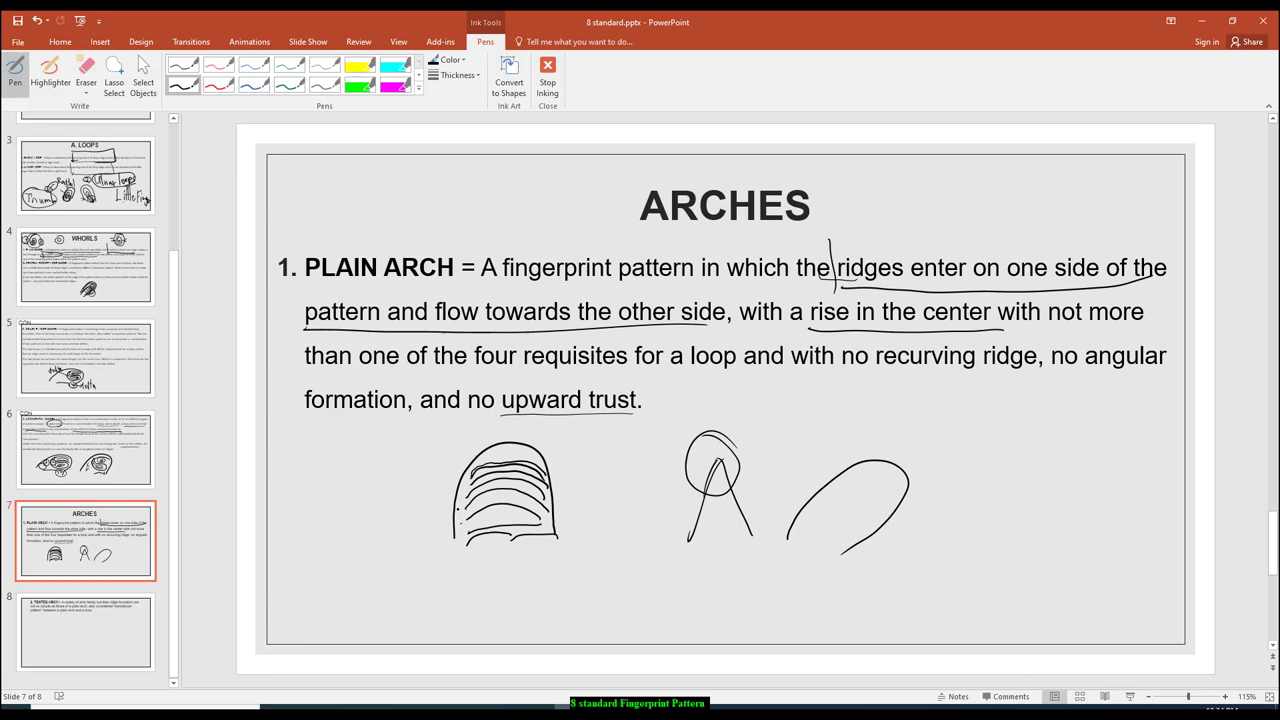
{"action": "left_click_drag", "start_coordinate": [468, 519], "coordinate": [528, 504]}
{"action": "mouse_move", "coordinate": [786, 535]}
{"action": "left_mouse_down"}
{"action": "mouse_move", "coordinate": [834, 472]}
{"action": "mouse_move", "coordinate": [906, 488]}
{"action": "mouse_move", "coordinate": [827, 567]}
{"action": "left_mouse_up"}
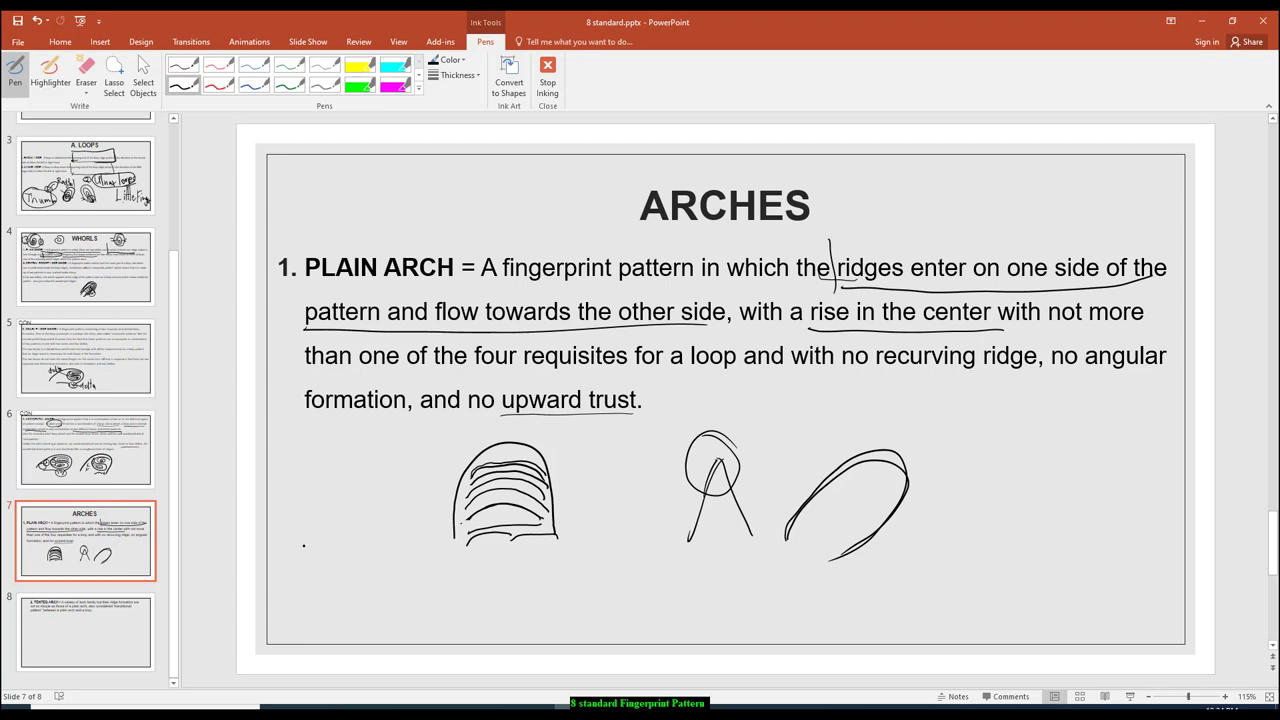
- Draw a new arch at the far left with three wavy ridges inside
{"action": "mouse_move", "coordinate": [300, 546]}
{"action": "left_mouse_down"}
{"action": "mouse_move", "coordinate": [336, 454]}
{"action": "mouse_move", "coordinate": [400, 510]}
{"action": "mouse_move", "coordinate": [398, 552]}
{"action": "mouse_move", "coordinate": [300, 552]}
{"action": "left_mouse_up"}
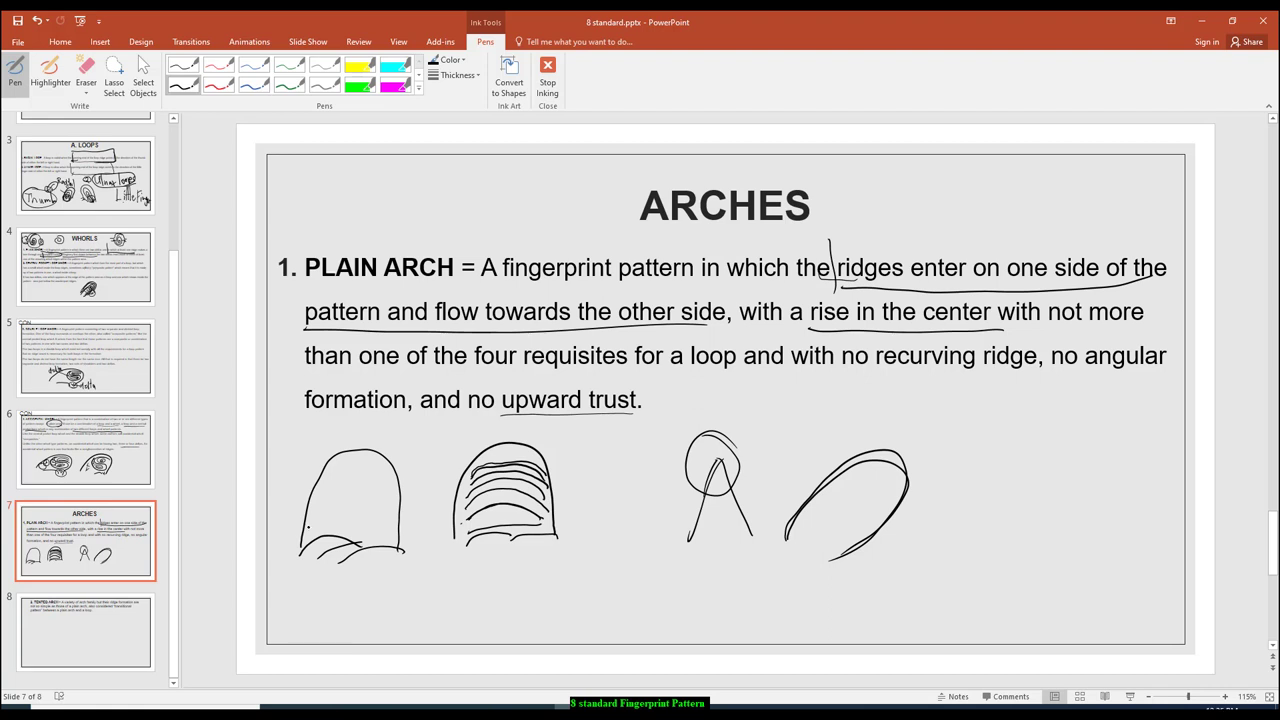
{"action": "left_click_drag", "start_coordinate": [308, 527], "coordinate": [392, 515]}
{"action": "left_click_drag", "start_coordinate": [312, 510], "coordinate": [401, 500]}
{"action": "left_click_drag", "start_coordinate": [316, 491], "coordinate": [400, 488]}
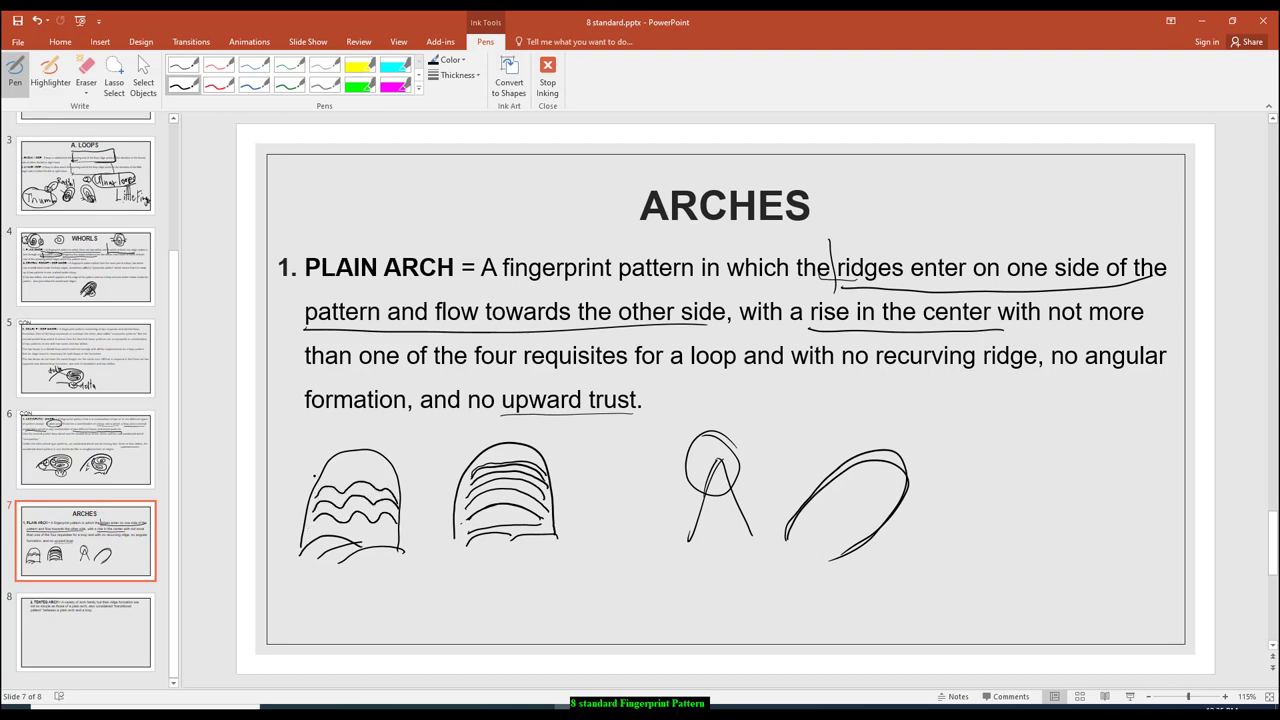
- Add a loop at the far right, circle the wavy arch linking it to PLAIN ARCH, then show slide 8
{"action": "left_click_drag", "start_coordinate": [906, 553], "coordinate": [975, 546]}
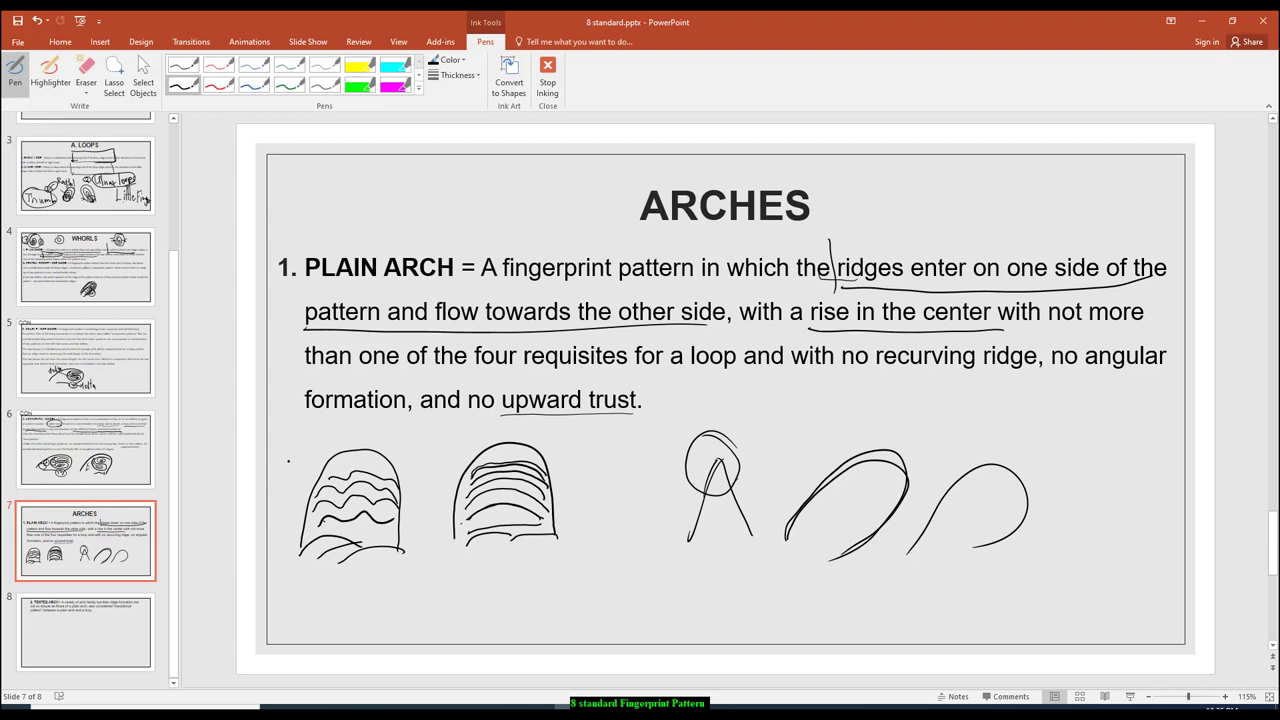
{"action": "mouse_move", "coordinate": [296, 452]}
{"action": "left_mouse_down"}
{"action": "mouse_move", "coordinate": [388, 440]}
{"action": "mouse_move", "coordinate": [336, 602]}
{"action": "mouse_move", "coordinate": [290, 462]}
{"action": "mouse_move", "coordinate": [284, 396]}
{"action": "mouse_move", "coordinate": [328, 277]}
{"action": "left_mouse_up"}
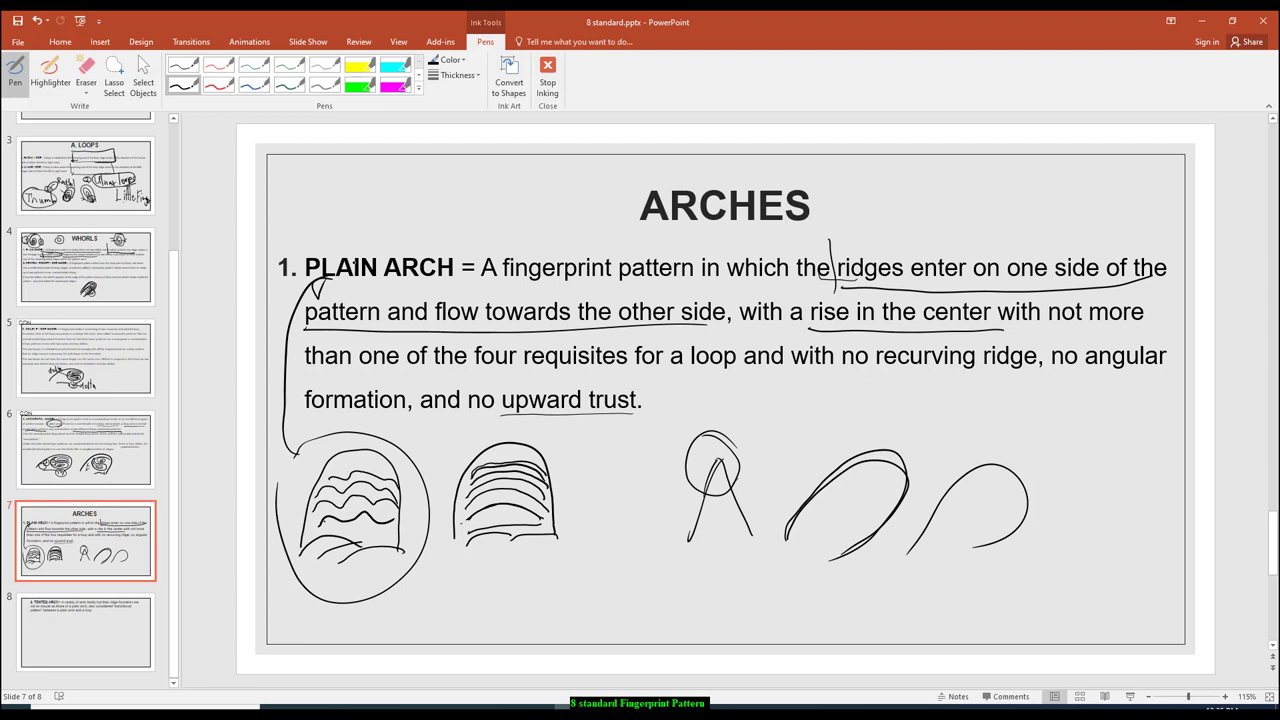
{"action": "left_click", "coordinate": [89, 625]}
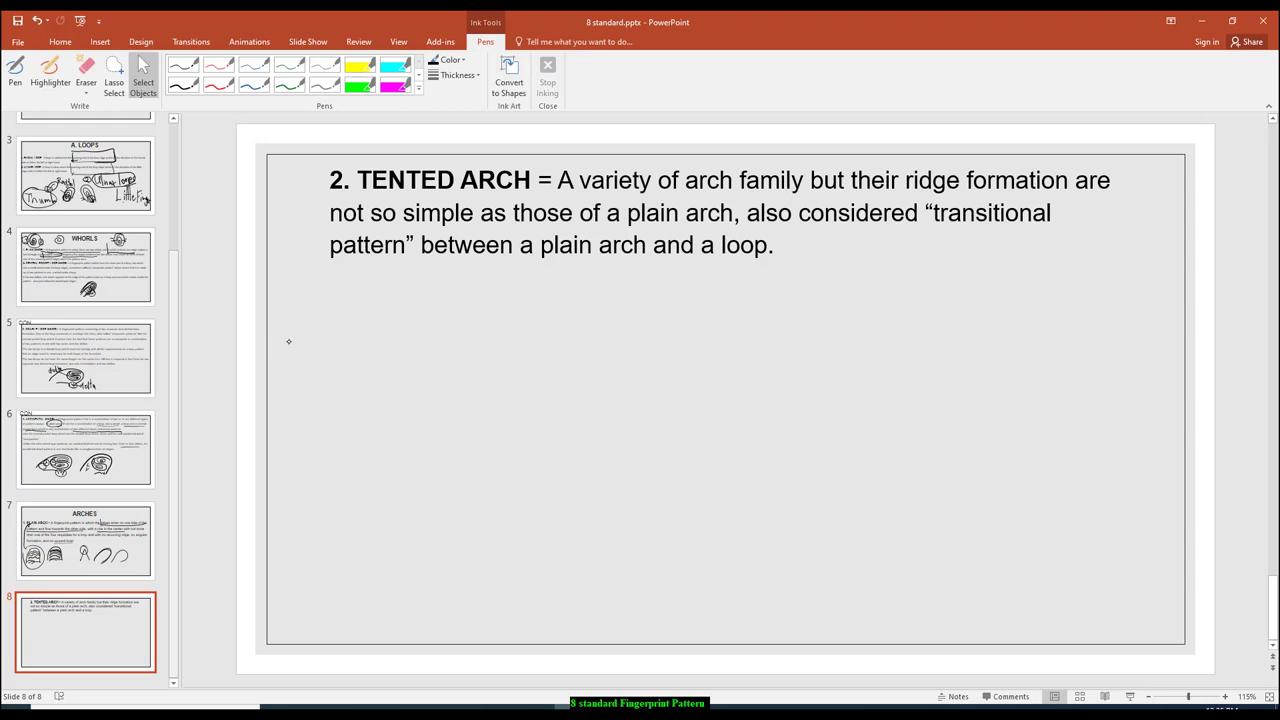
- With the black Pen, draw a first tented arch with a base curve and inner ridges
{"action": "left_click", "coordinate": [183, 73]}
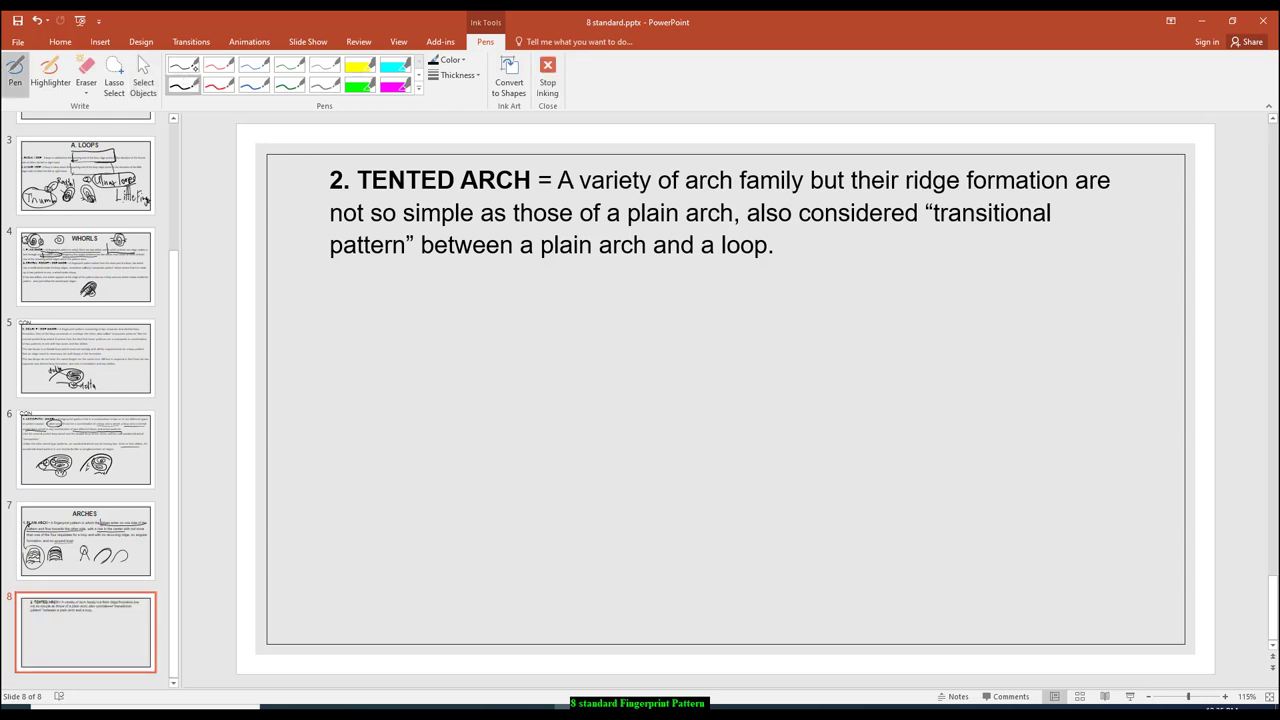
{"action": "mouse_move", "coordinate": [339, 420]}
{"action": "left_mouse_down"}
{"action": "mouse_move", "coordinate": [352, 370]}
{"action": "mouse_move", "coordinate": [500, 334]}
{"action": "mouse_move", "coordinate": [485, 403]}
{"action": "left_mouse_up"}
{"action": "left_click_drag", "start_coordinate": [413, 435], "coordinate": [466, 423]}
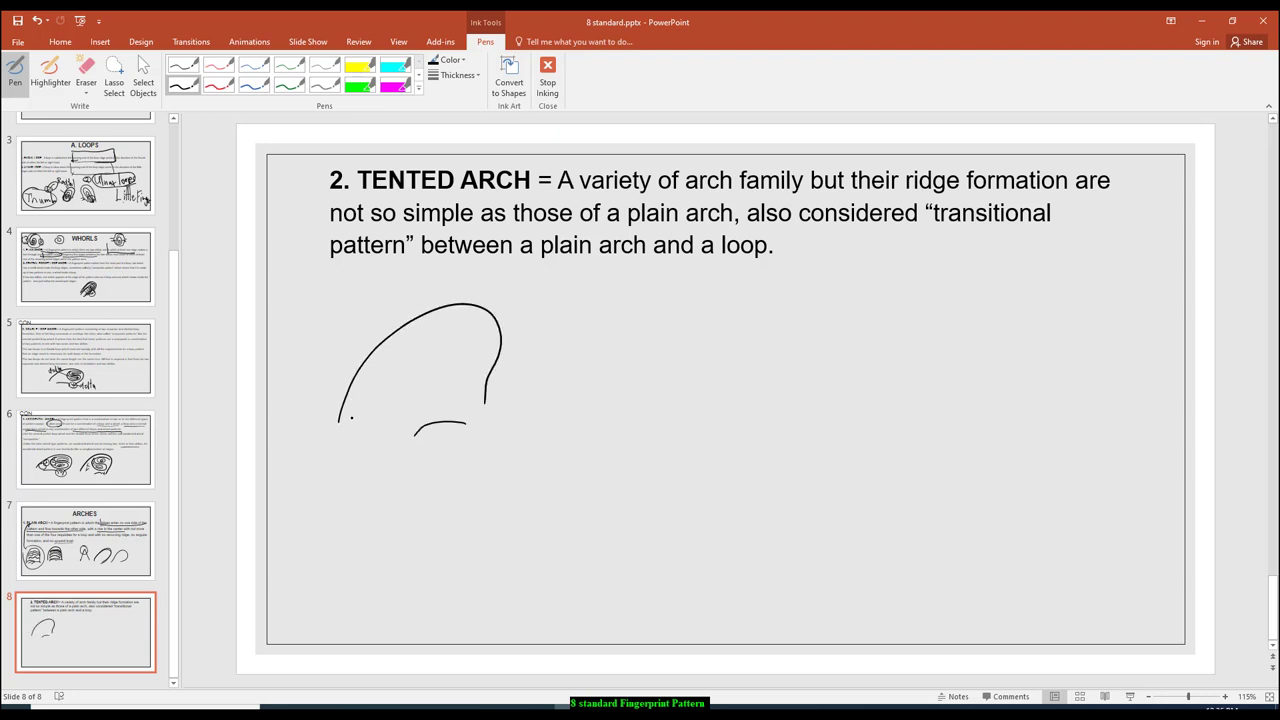
{"action": "mouse_move", "coordinate": [351, 417]}
{"action": "left_mouse_down"}
{"action": "mouse_move", "coordinate": [391, 355]}
{"action": "mouse_move", "coordinate": [464, 332]}
{"action": "mouse_move", "coordinate": [478, 404]}
{"action": "left_mouse_up"}
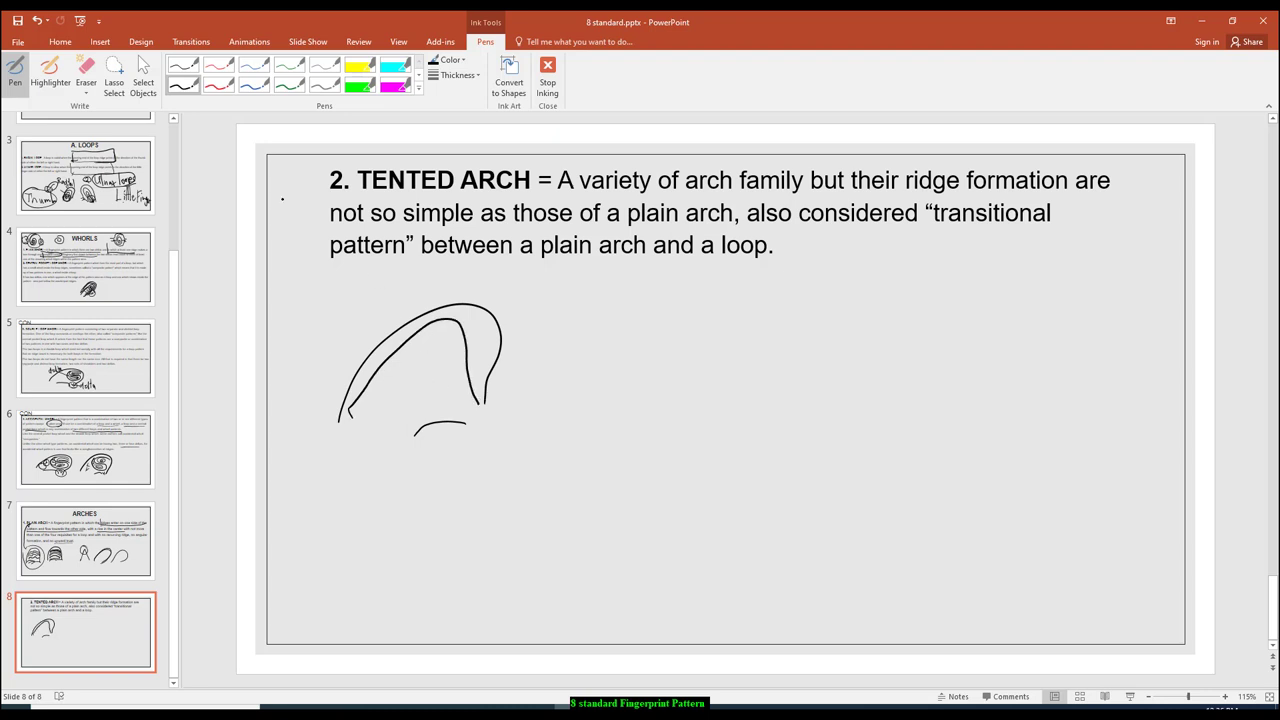
{"action": "left_click_drag", "start_coordinate": [398, 407], "coordinate": [424, 372]}
- Sketch a hooked second arch, a tall third arch with ridges, and start a fourth below
{"action": "mouse_move", "coordinate": [577, 451]}
{"action": "left_mouse_down"}
{"action": "mouse_move", "coordinate": [630, 340]}
{"action": "mouse_move", "coordinate": [737, 355]}
{"action": "mouse_move", "coordinate": [724, 442]}
{"action": "mouse_move", "coordinate": [655, 490]}
{"action": "mouse_move", "coordinate": [606, 432]}
{"action": "left_mouse_up"}
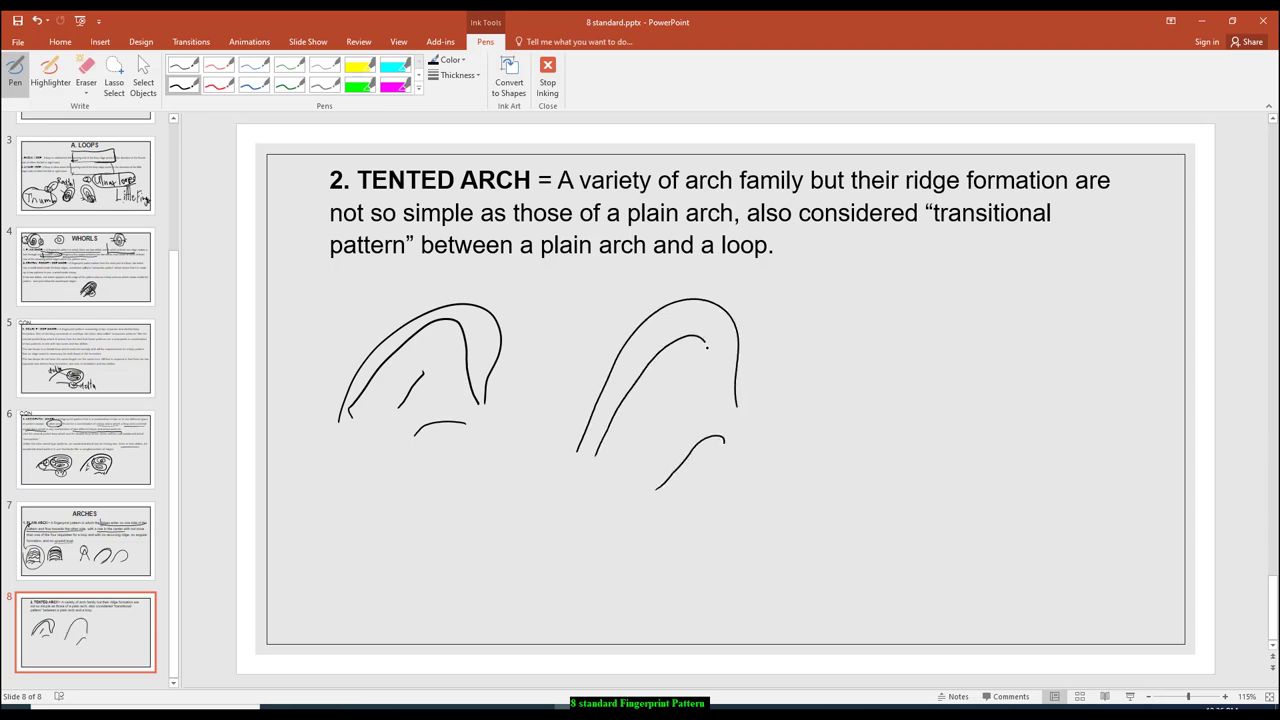
{"action": "mouse_move", "coordinate": [706, 347]}
{"action": "left_mouse_down"}
{"action": "mouse_move", "coordinate": [719, 420]}
{"action": "mouse_move", "coordinate": [627, 476]}
{"action": "left_mouse_up"}
{"action": "left_click_drag", "start_coordinate": [667, 384], "coordinate": [633, 452]}
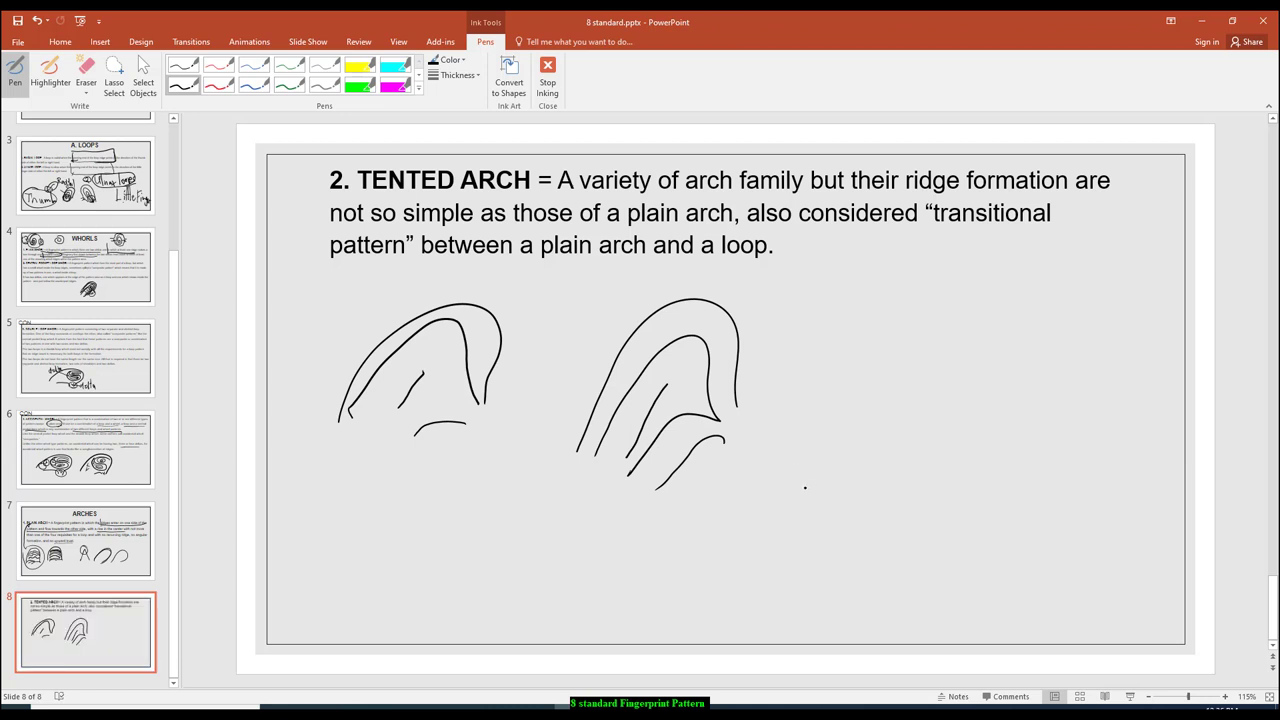
{"action": "mouse_move", "coordinate": [806, 487]}
{"action": "left_mouse_down"}
{"action": "mouse_move", "coordinate": [882, 328]}
{"action": "mouse_move", "coordinate": [994, 352]}
{"action": "mouse_move", "coordinate": [960, 462]}
{"action": "mouse_move", "coordinate": [873, 505]}
{"action": "left_mouse_up"}
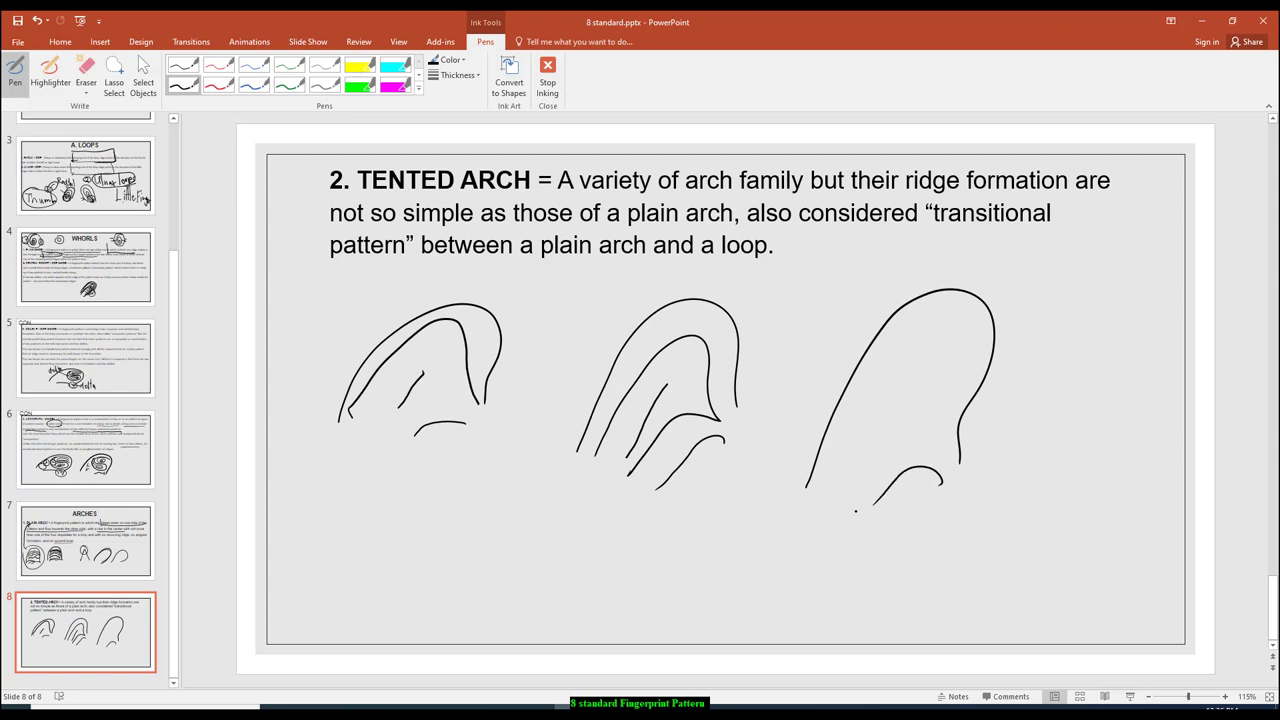
{"action": "mouse_move", "coordinate": [826, 478]}
{"action": "left_mouse_down"}
{"action": "mouse_move", "coordinate": [898, 374]}
{"action": "mouse_move", "coordinate": [866, 483]}
{"action": "left_mouse_up"}
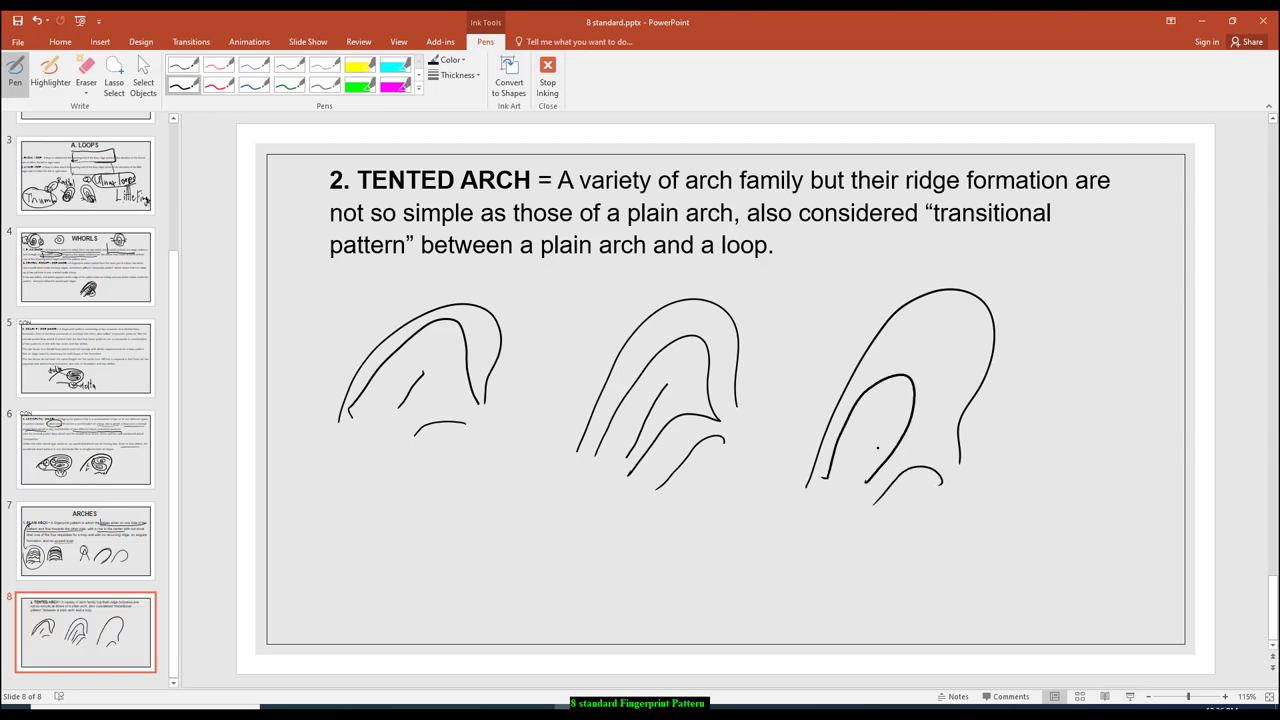
{"action": "left_click_drag", "start_coordinate": [922, 360], "coordinate": [909, 377]}
{"action": "mouse_move", "coordinate": [409, 584]}
{"action": "left_mouse_down"}
{"action": "mouse_move", "coordinate": [476, 478]}
{"action": "mouse_move", "coordinate": [518, 588]}
{"action": "mouse_move", "coordinate": [420, 589]}
{"action": "mouse_move", "coordinate": [477, 495]}
{"action": "mouse_move", "coordinate": [501, 568]}
{"action": "mouse_move", "coordinate": [466, 526]}
{"action": "mouse_move", "coordinate": [472, 565]}
{"action": "left_mouse_up"}
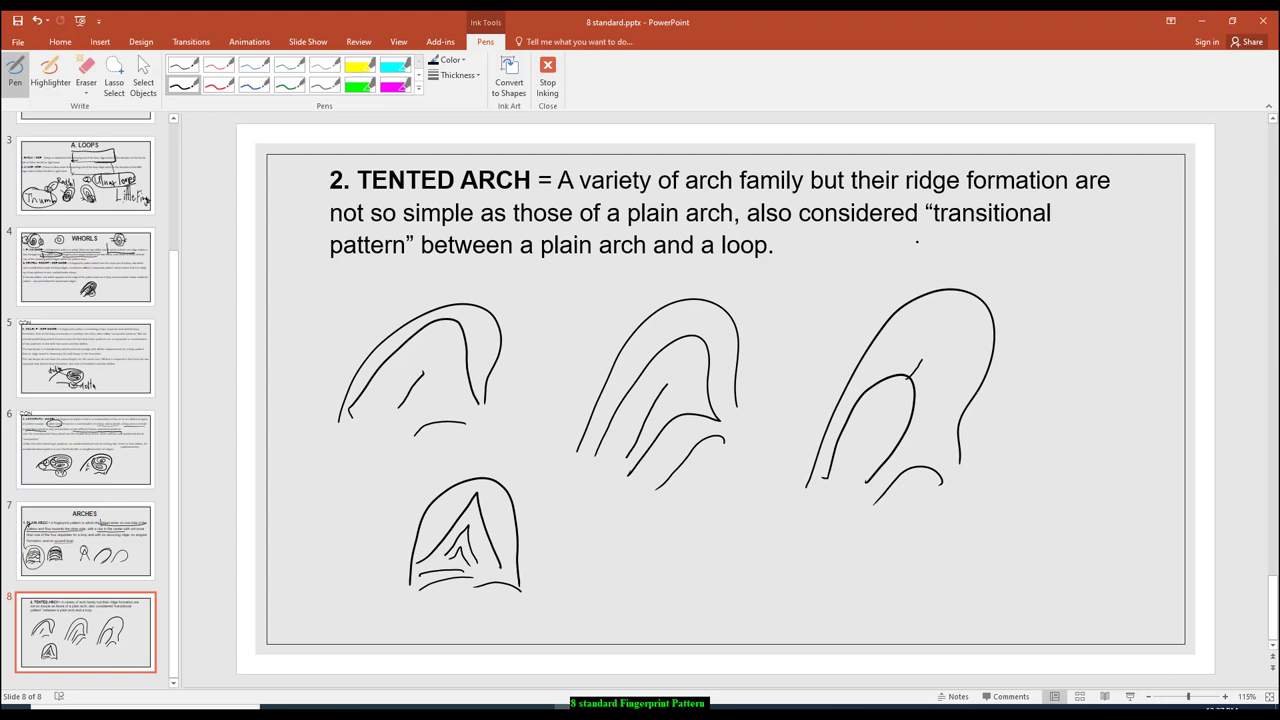
- Underline "transitional pattern" through "a loop" and encircle the three upper sketches in a large loop
{"action": "left_click_drag", "start_coordinate": [1050, 234], "coordinate": [948, 240]}
{"action": "left_click_drag", "start_coordinate": [744, 266], "coordinate": [328, 268]}
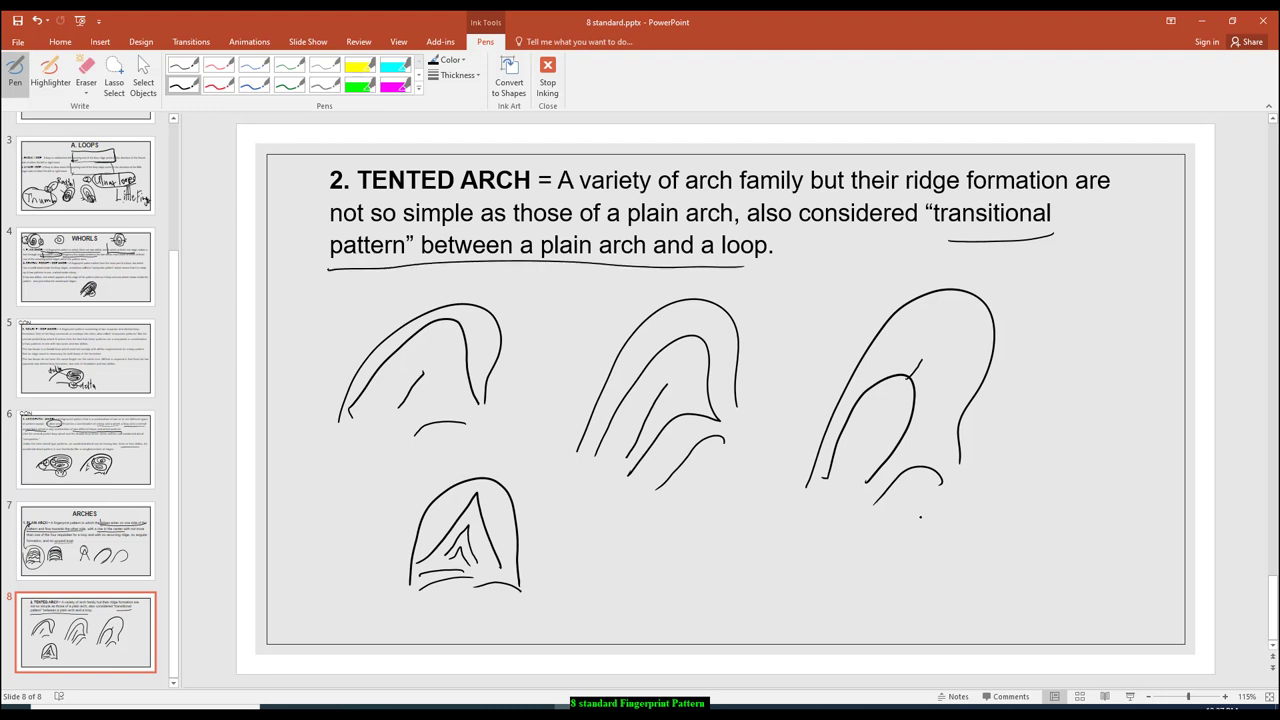
{"action": "mouse_move", "coordinate": [920, 519]}
{"action": "left_mouse_down"}
{"action": "mouse_move", "coordinate": [764, 487]}
{"action": "mouse_move", "coordinate": [364, 470]}
{"action": "mouse_move", "coordinate": [460, 283]}
{"action": "mouse_move", "coordinate": [836, 268]}
{"action": "mouse_move", "coordinate": [1040, 445]}
{"action": "mouse_move", "coordinate": [898, 542]}
{"action": "left_mouse_up"}
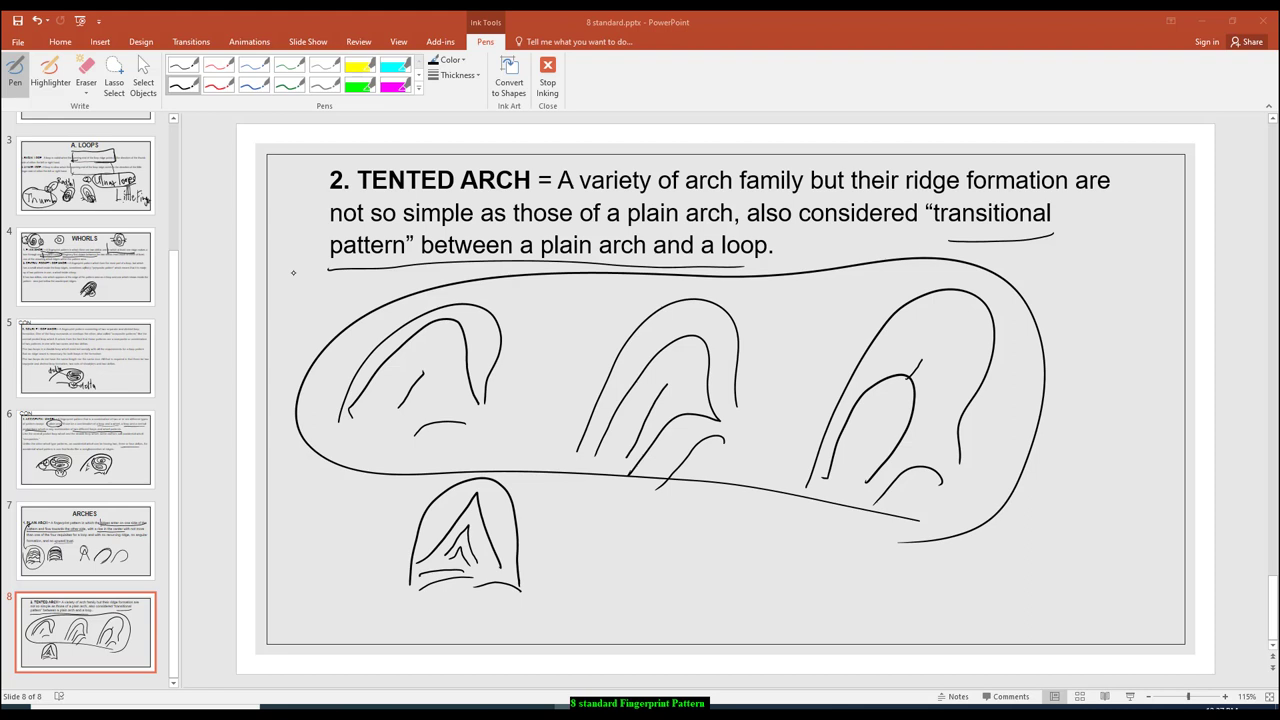
- Handwrite "64" beneath the middle sketch, undoing one extra vertical stroke
{"action": "left_click", "coordinate": [586, 480]}
{"action": "mouse_move", "coordinate": [586, 478]}
{"action": "left_mouse_down"}
{"action": "mouse_move", "coordinate": [590, 528]}
{"action": "mouse_move", "coordinate": [609, 553]}
{"action": "mouse_move", "coordinate": [662, 522]}
{"action": "mouse_move", "coordinate": [648, 565]}
{"action": "left_mouse_up"}
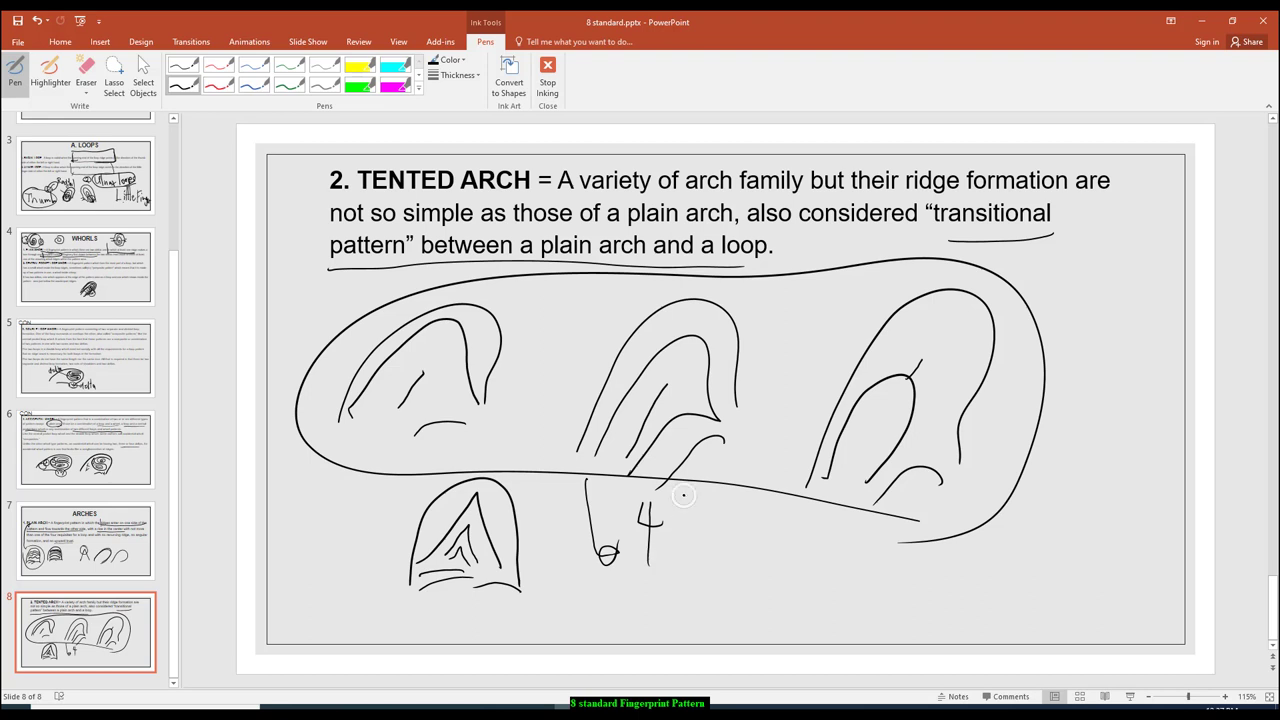
{"action": "left_click_drag", "start_coordinate": [684, 494], "coordinate": [686, 548]}
{"action": "key", "text": "ctrl+z"}
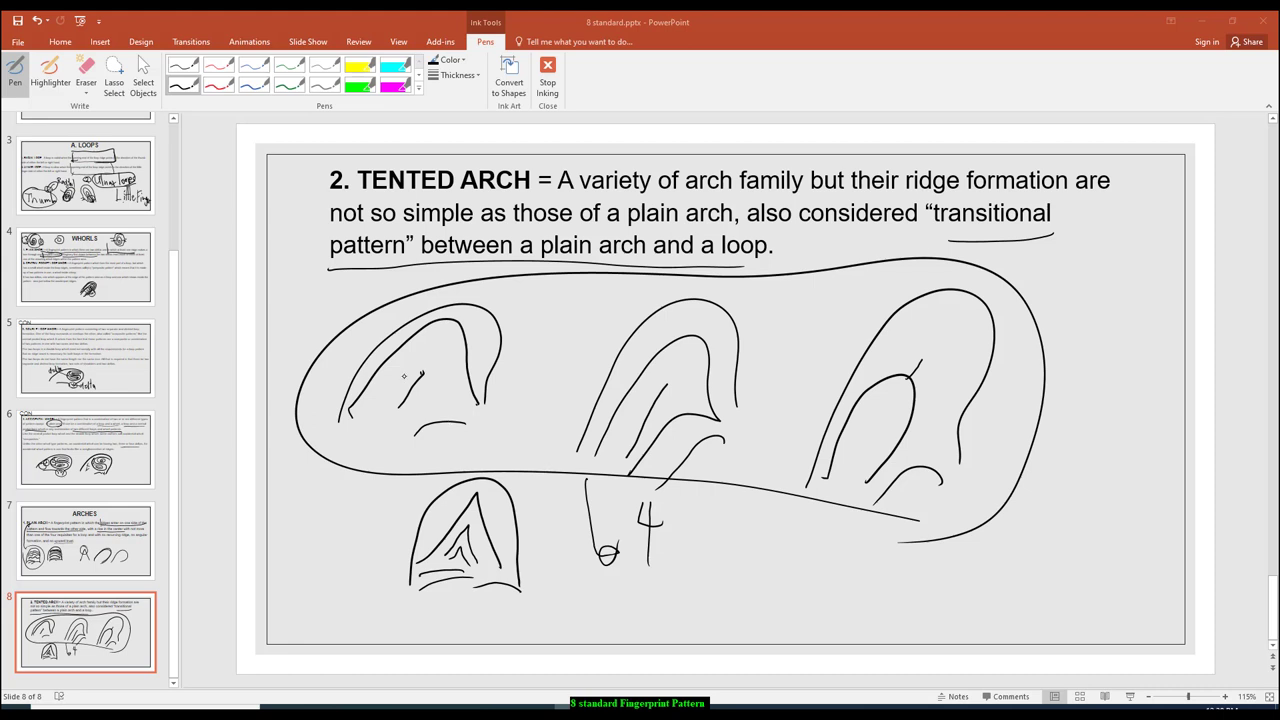
- Box "transitional", mark "pattern", and circle the lower-left arch with its tent apex marked
{"action": "left_click_drag", "start_coordinate": [864, 385], "coordinate": [875, 379]}
{"action": "mouse_move", "coordinate": [926, 198]}
{"action": "left_mouse_down"}
{"action": "mouse_move", "coordinate": [926, 230]}
{"action": "mouse_move", "coordinate": [956, 194]}
{"action": "mouse_move", "coordinate": [1078, 228]}
{"action": "mouse_move", "coordinate": [924, 250]}
{"action": "left_mouse_up"}
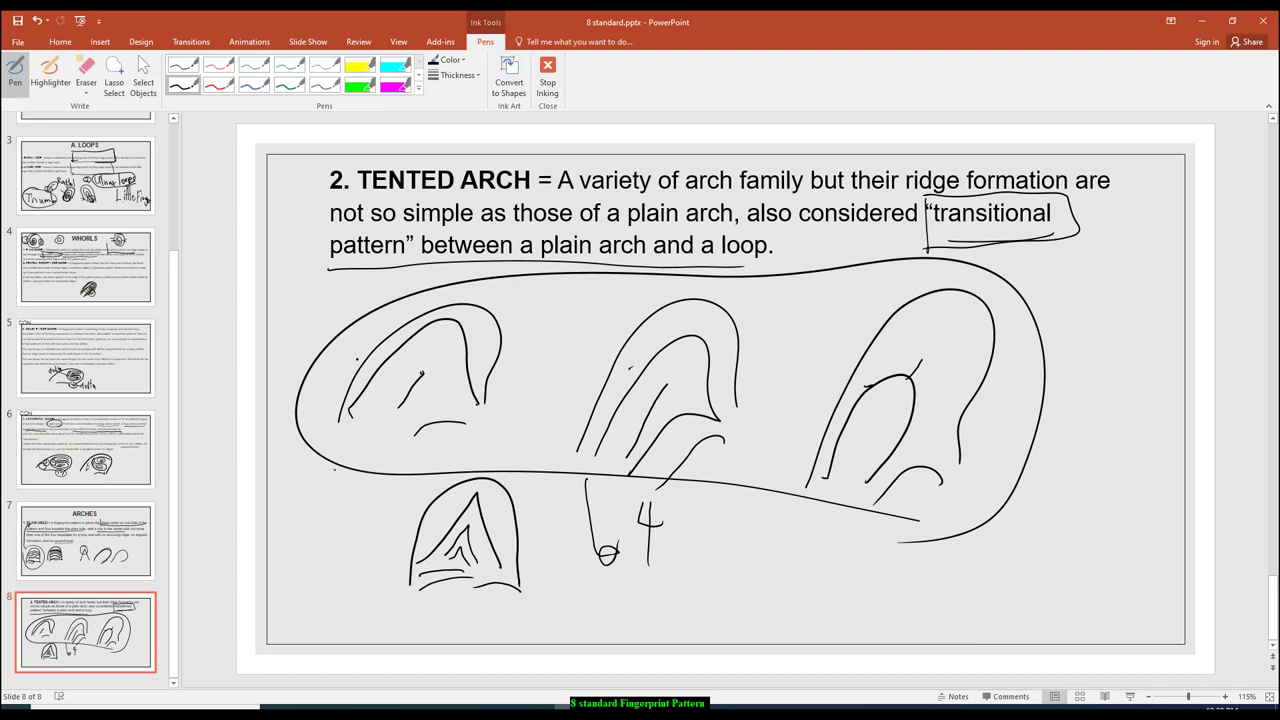
{"action": "mouse_move", "coordinate": [930, 232]}
{"action": "left_mouse_down"}
{"action": "mouse_move", "coordinate": [1040, 238]}
{"action": "mouse_move", "coordinate": [916, 245]}
{"action": "left_mouse_up"}
{"action": "left_click_drag", "start_coordinate": [390, 270], "coordinate": [308, 272]}
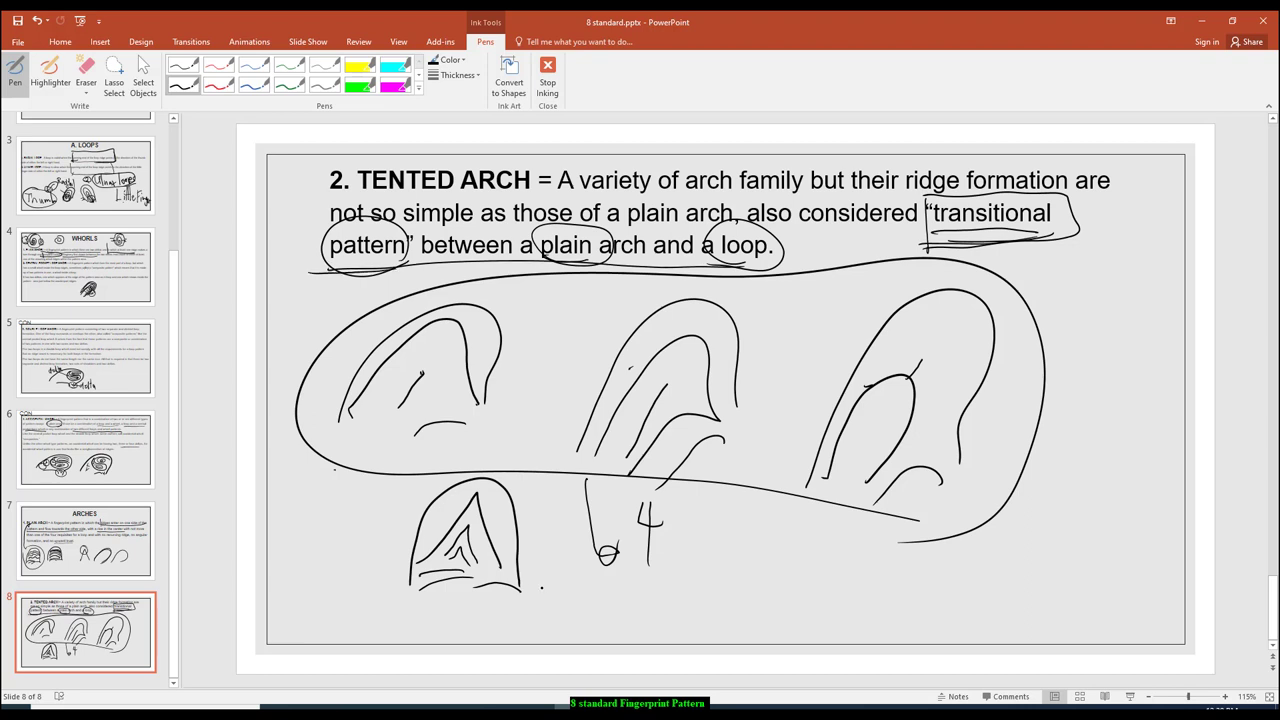
{"action": "mouse_move", "coordinate": [536, 595]}
{"action": "left_mouse_down"}
{"action": "mouse_move", "coordinate": [474, 620]}
{"action": "mouse_move", "coordinate": [346, 500]}
{"action": "mouse_move", "coordinate": [554, 498]}
{"action": "mouse_move", "coordinate": [488, 612]}
{"action": "mouse_move", "coordinate": [420, 616]}
{"action": "left_mouse_up"}
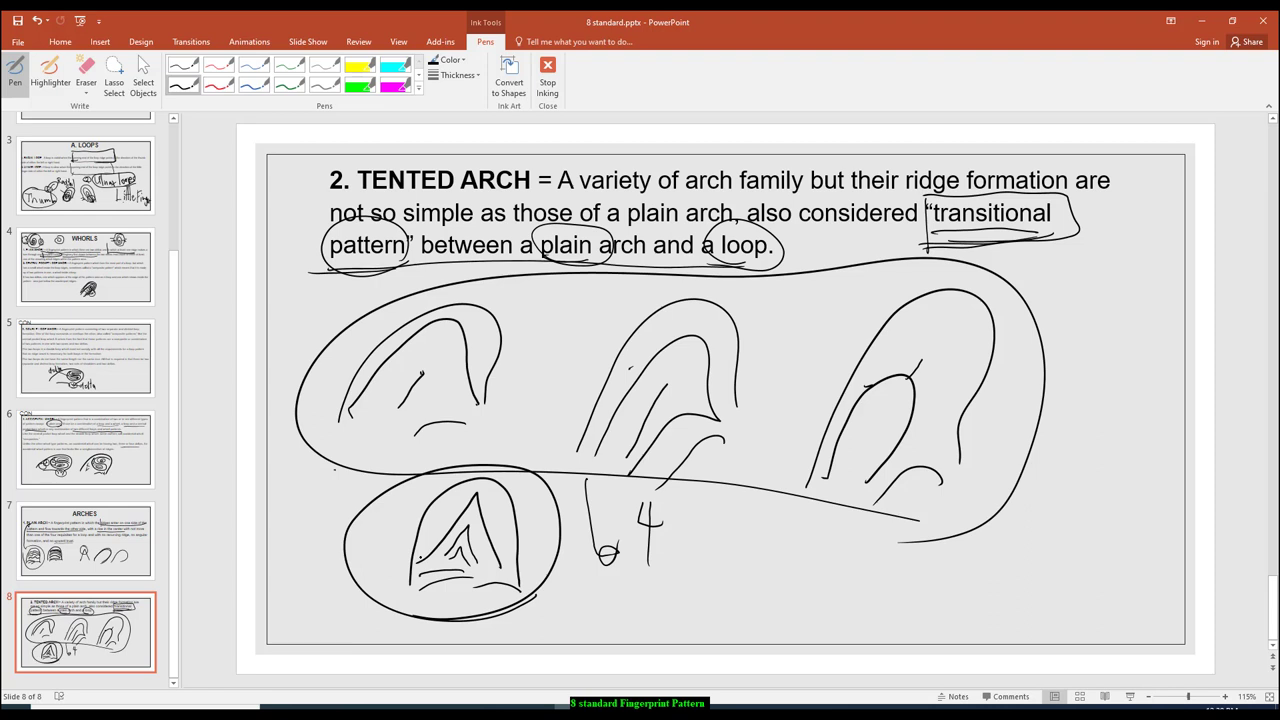
{"action": "mouse_move", "coordinate": [492, 510]}
{"action": "left_mouse_down"}
{"action": "mouse_move", "coordinate": [452, 504]}
{"action": "mouse_move", "coordinate": [482, 508]}
{"action": "mouse_move", "coordinate": [442, 518]}
{"action": "mouse_move", "coordinate": [486, 542]}
{"action": "mouse_move", "coordinate": [452, 530]}
{"action": "left_mouse_up"}
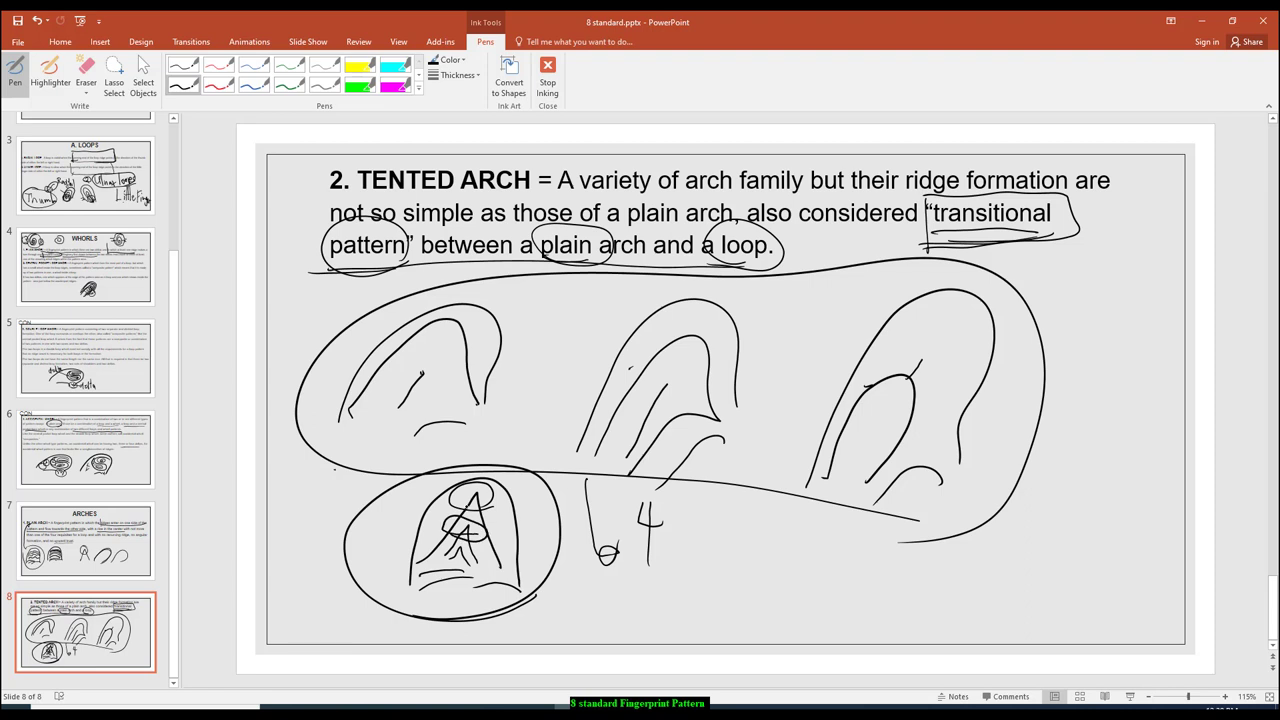